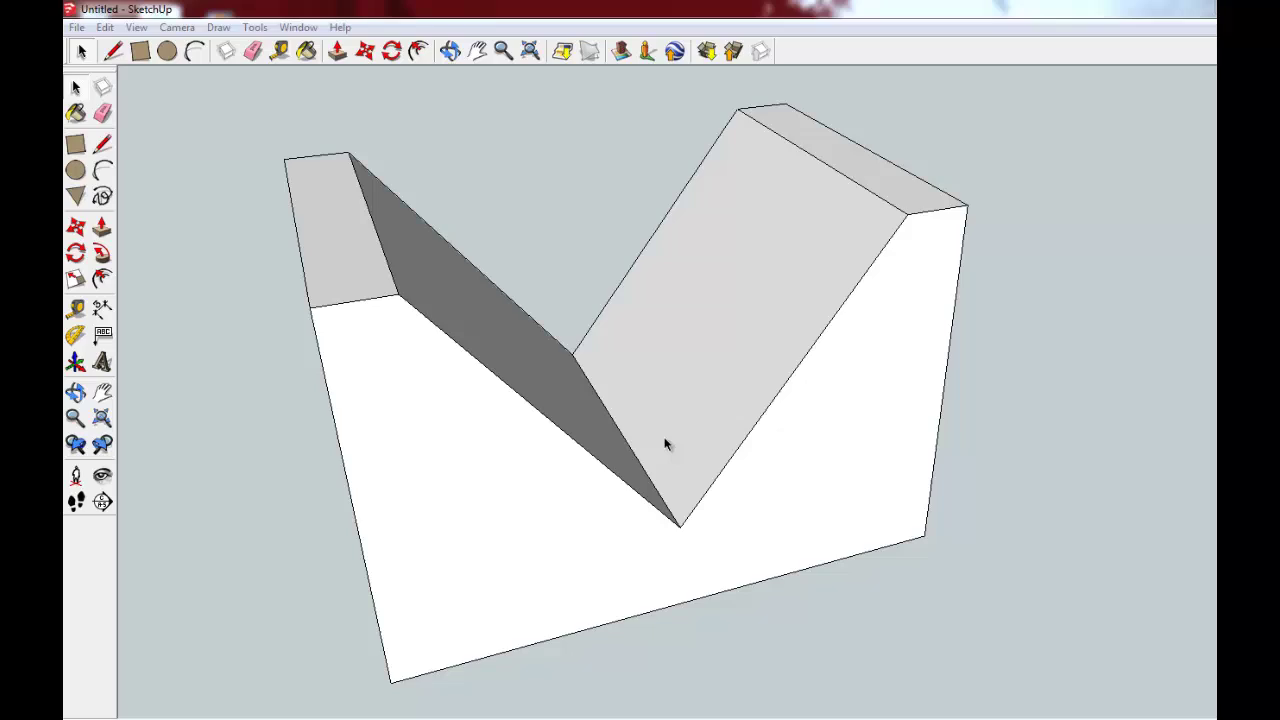
From a front view, draw a flat ground rectangle just right of the V-block
left_click(877, 498)
scroll(877, 498, "down", 3)
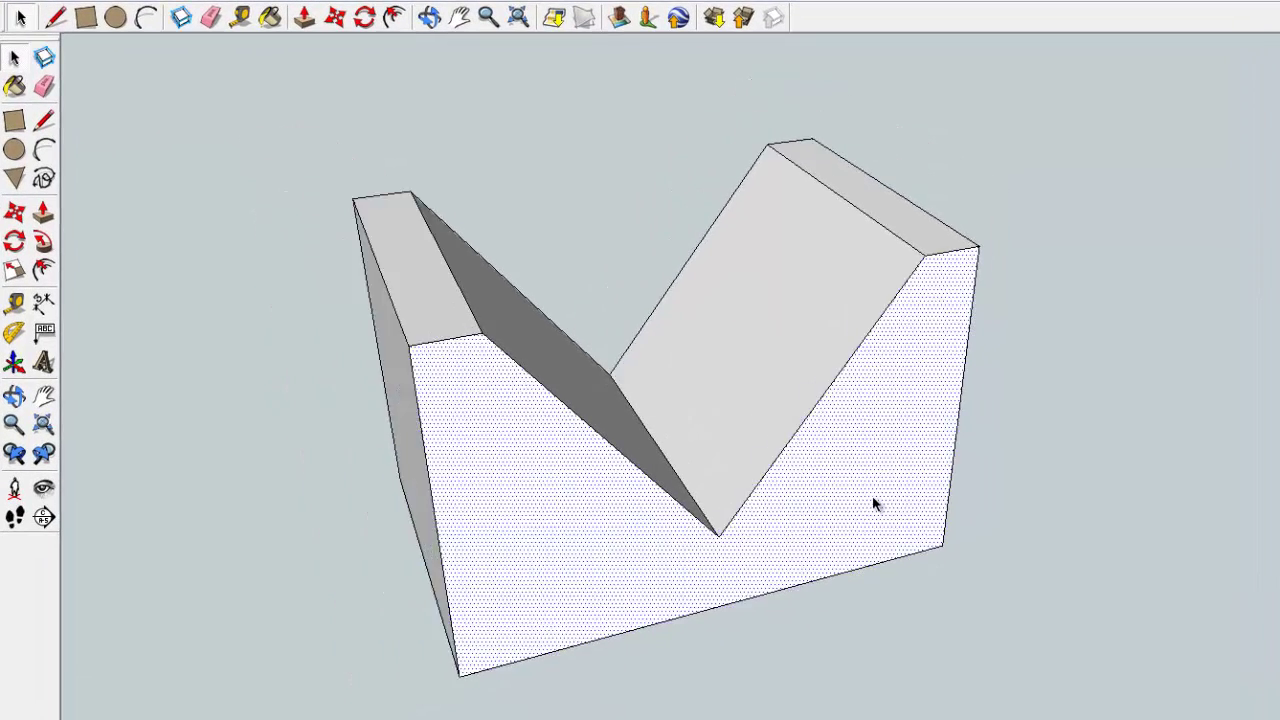
scroll(874, 505, "down", 2)
scroll(872, 512, "down", 2)
scroll(1114, 551, "up", 1)
scroll(1074, 563, "up", 2)
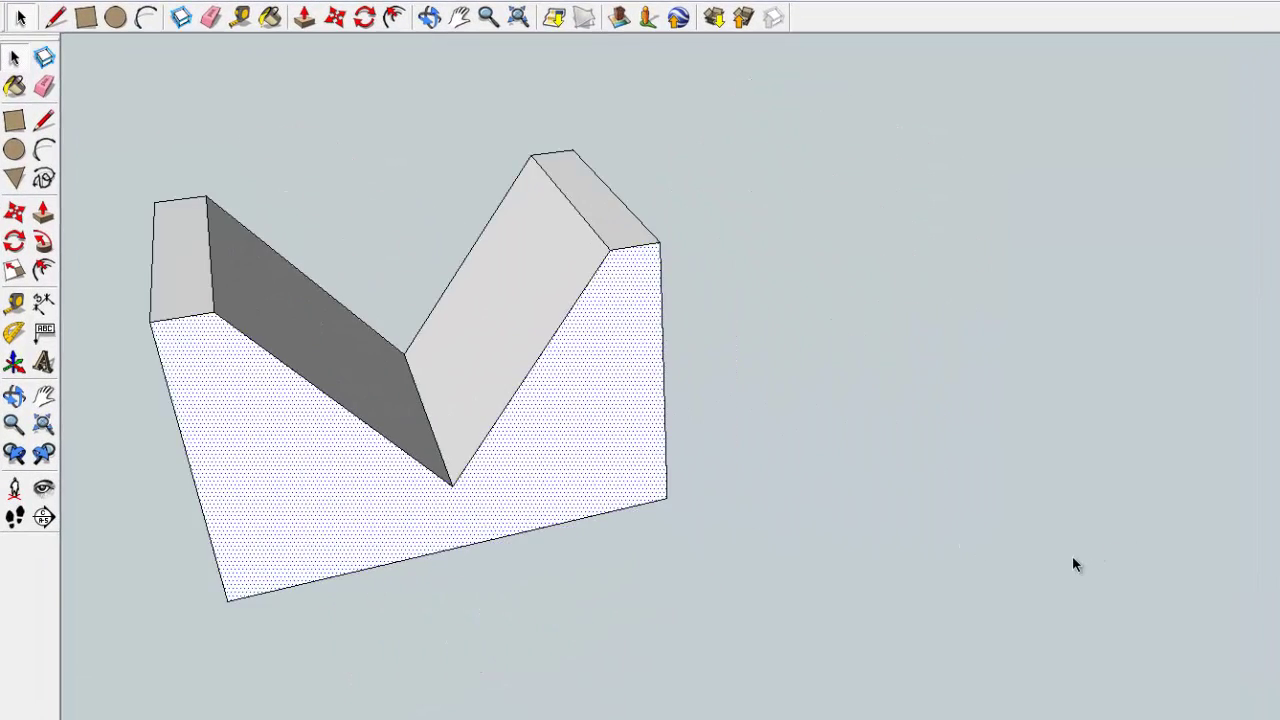
scroll(1069, 566, "up", 2)
scroll(1069, 566, "up", 1)
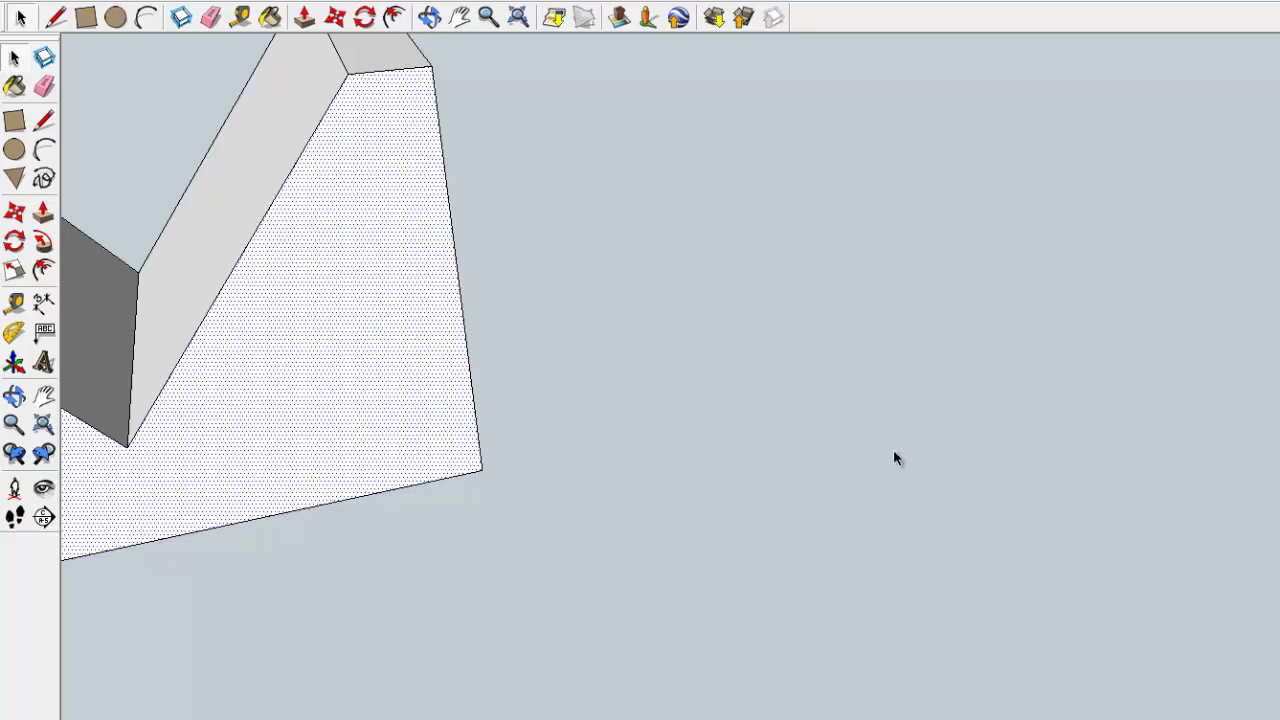
scroll(883, 470, "down", 3)
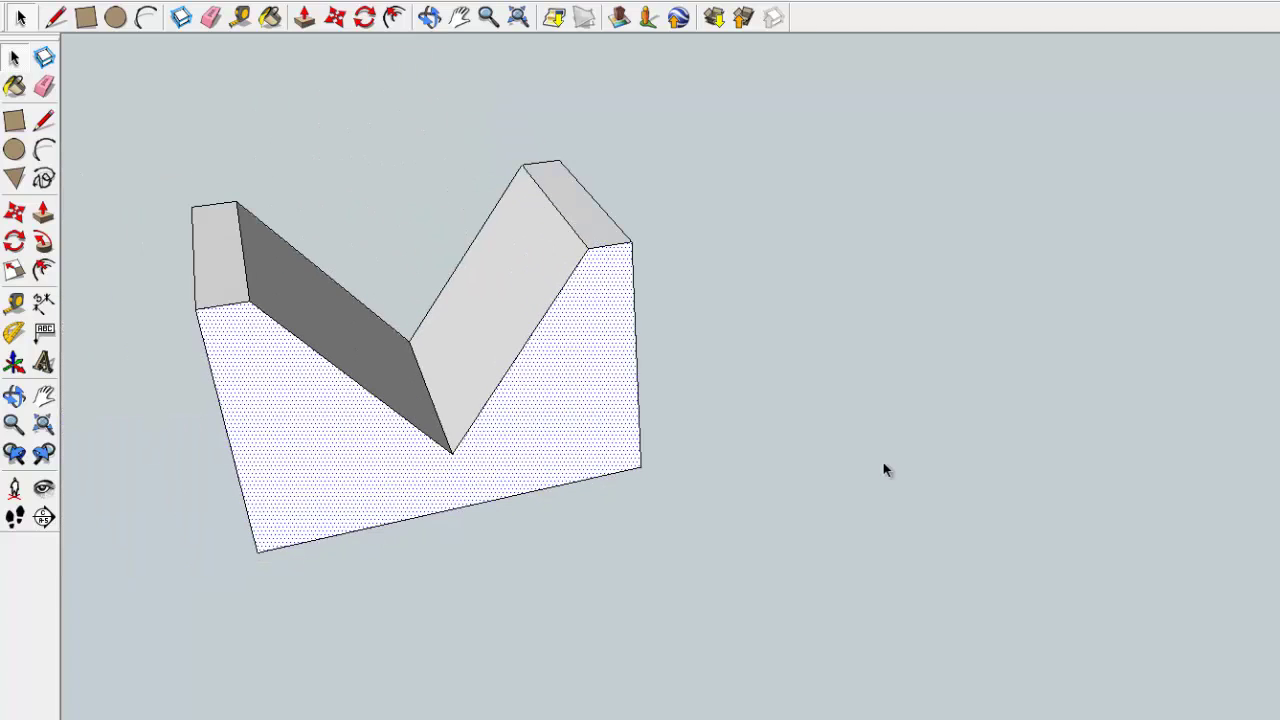
key("o")
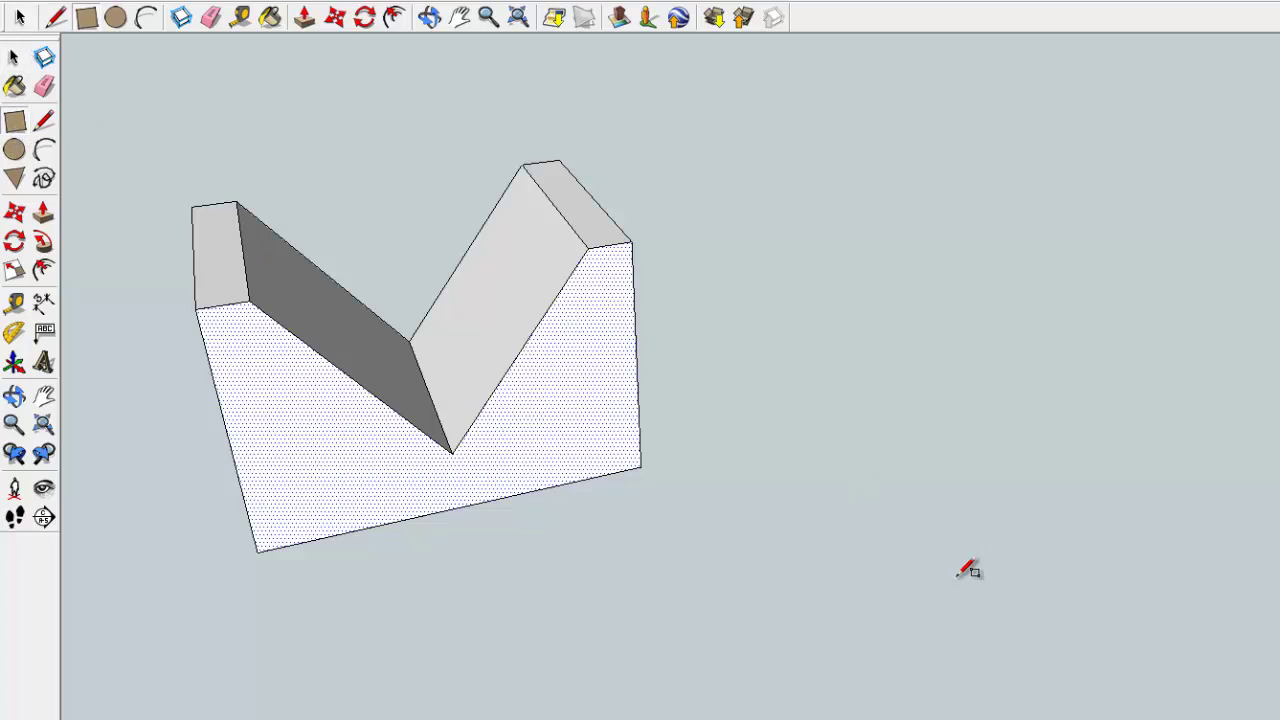
left_click_drag(589, 563, 600, 480)
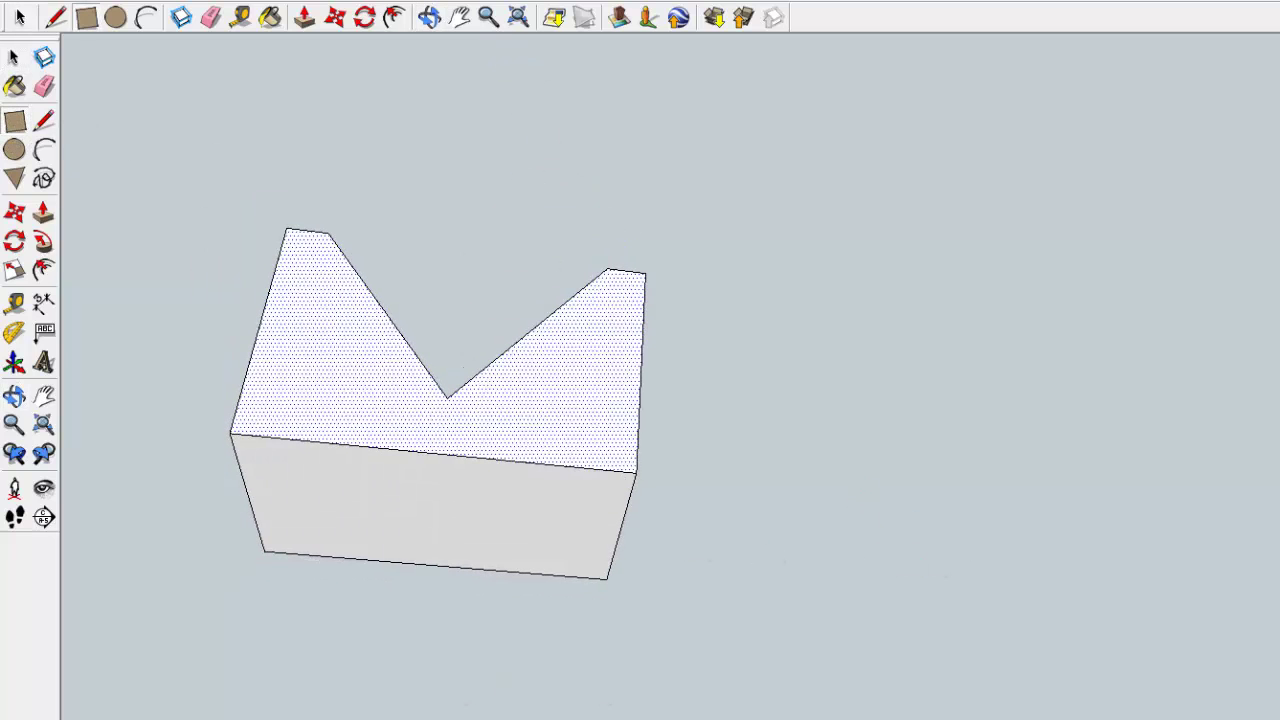
left_click_drag(514, 380, 540, 300)
key("r")
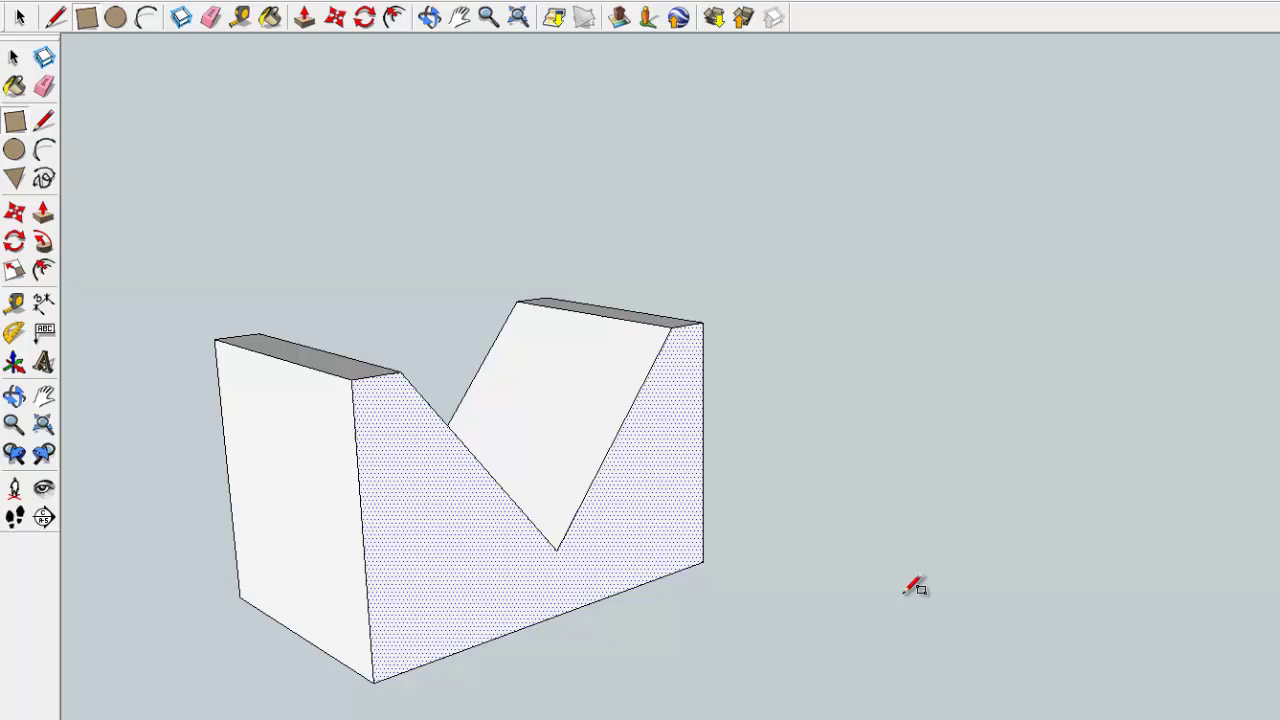
left_click(866, 618)
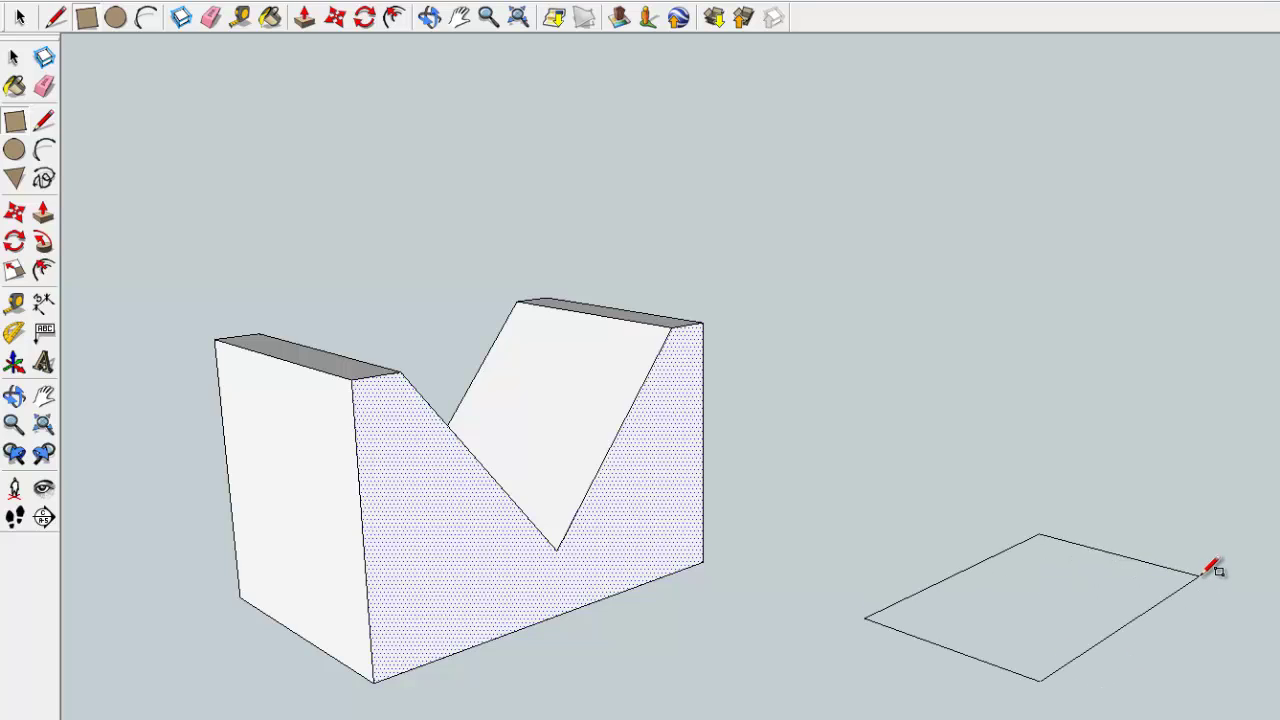
left_click(1200, 574)
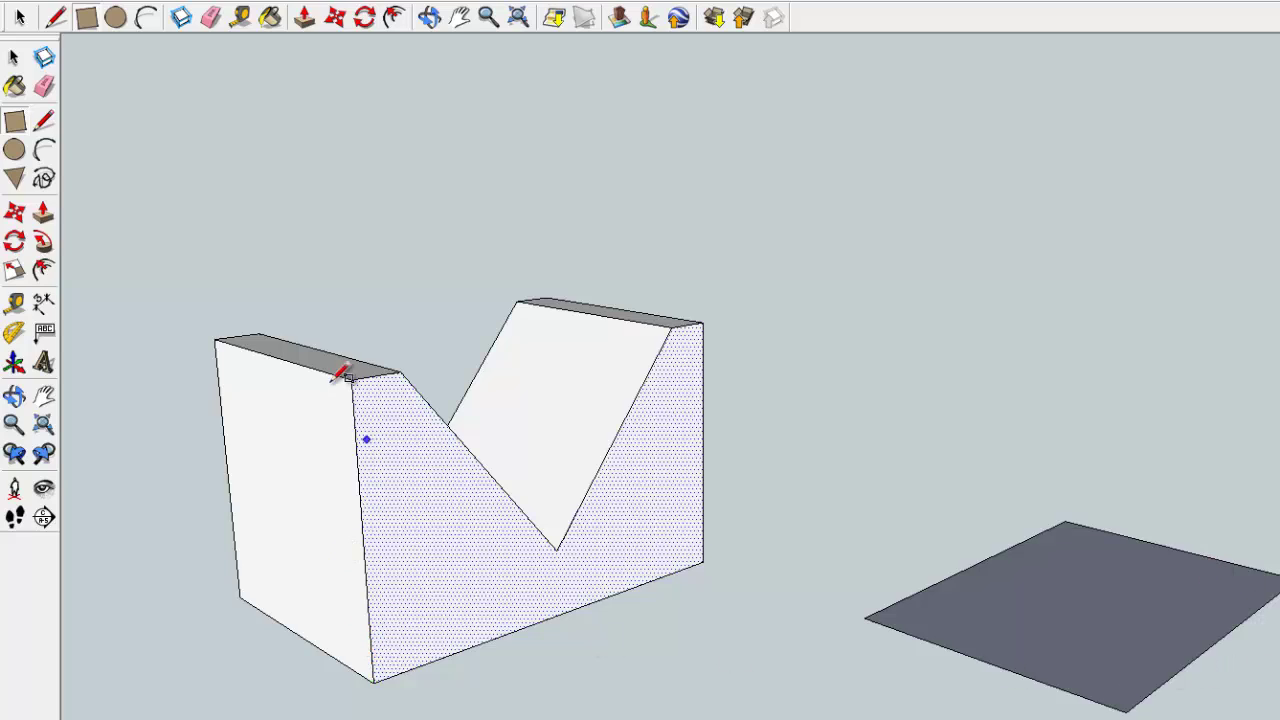
Thicken the V-block's front face and pull the rectangle up into a tall box
left_click(43, 212)
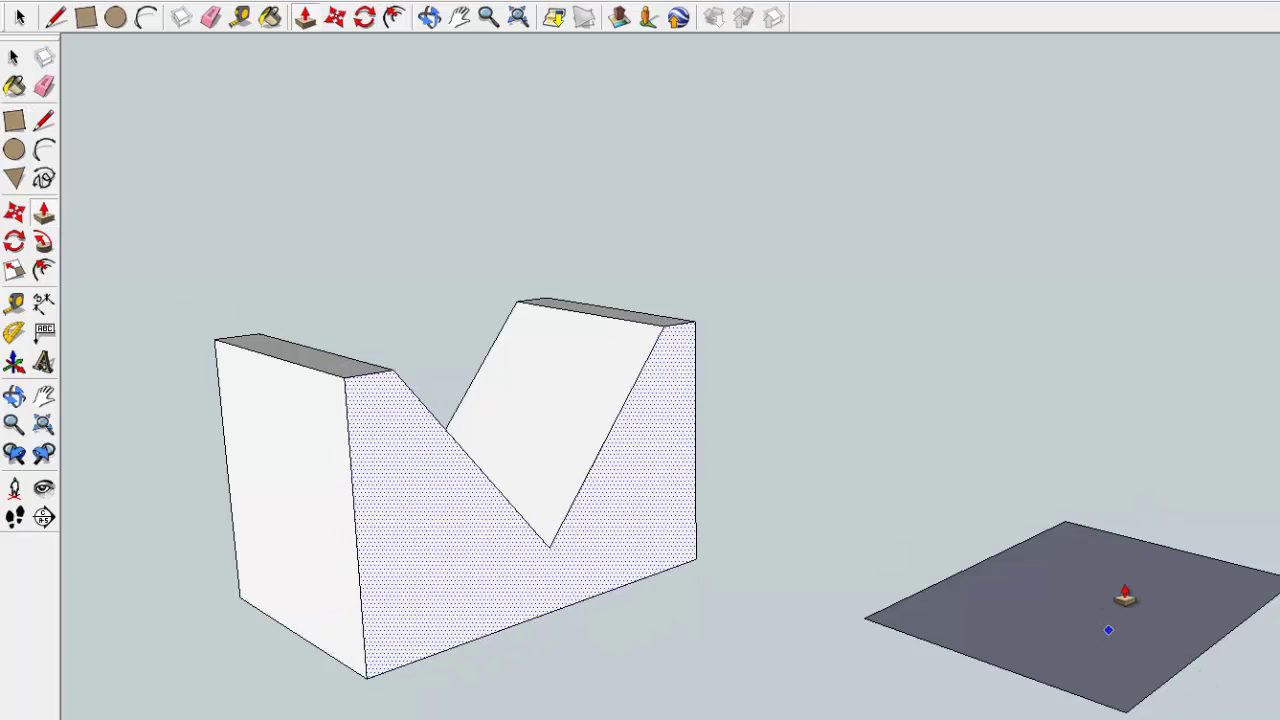
left_click(1125, 597)
left_click(1084, 627)
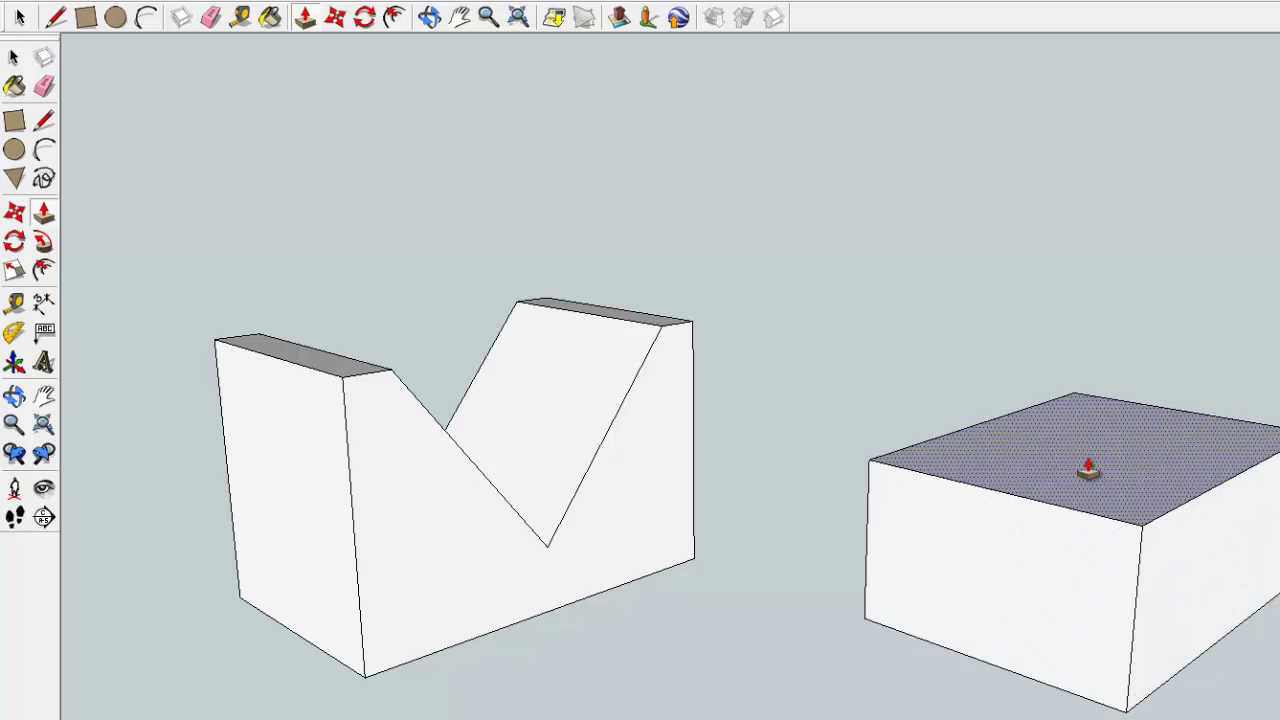
left_click(1088, 470)
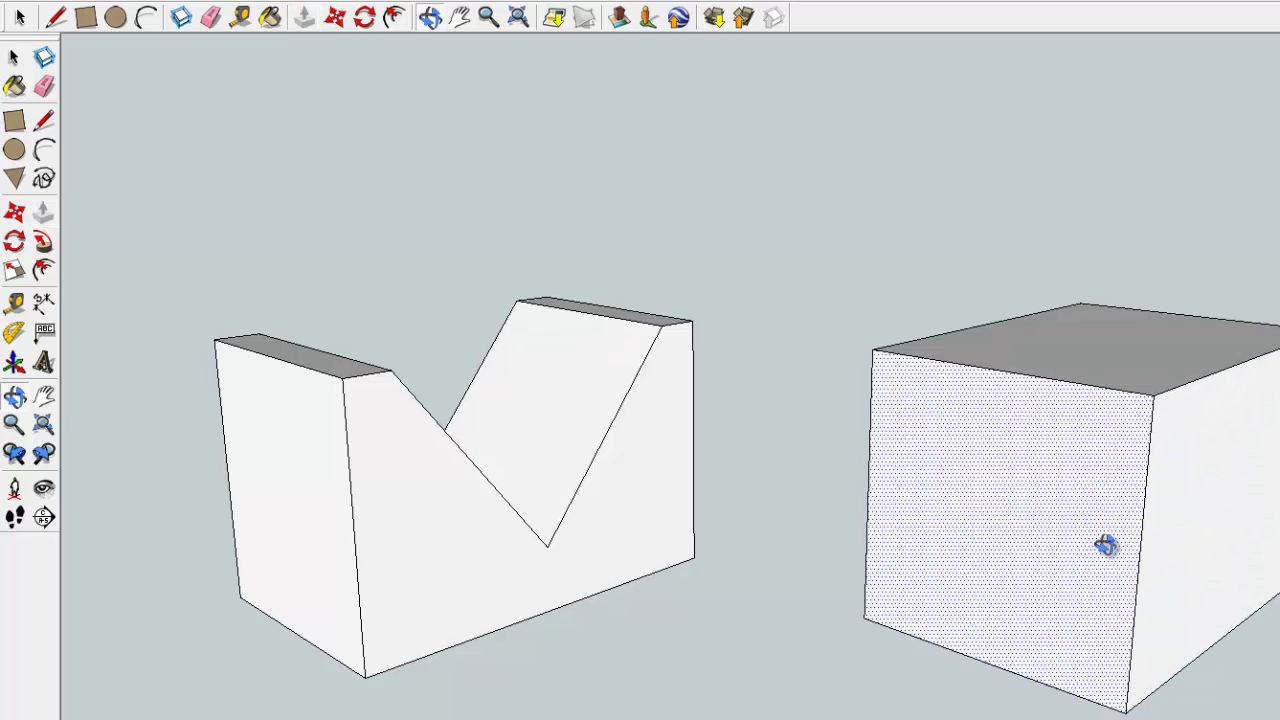
mouse_move(1109, 543)
middle_mouse_down()
mouse_move(885, 670)
mouse_move(995, 495)
middle_mouse_up()
key("p")
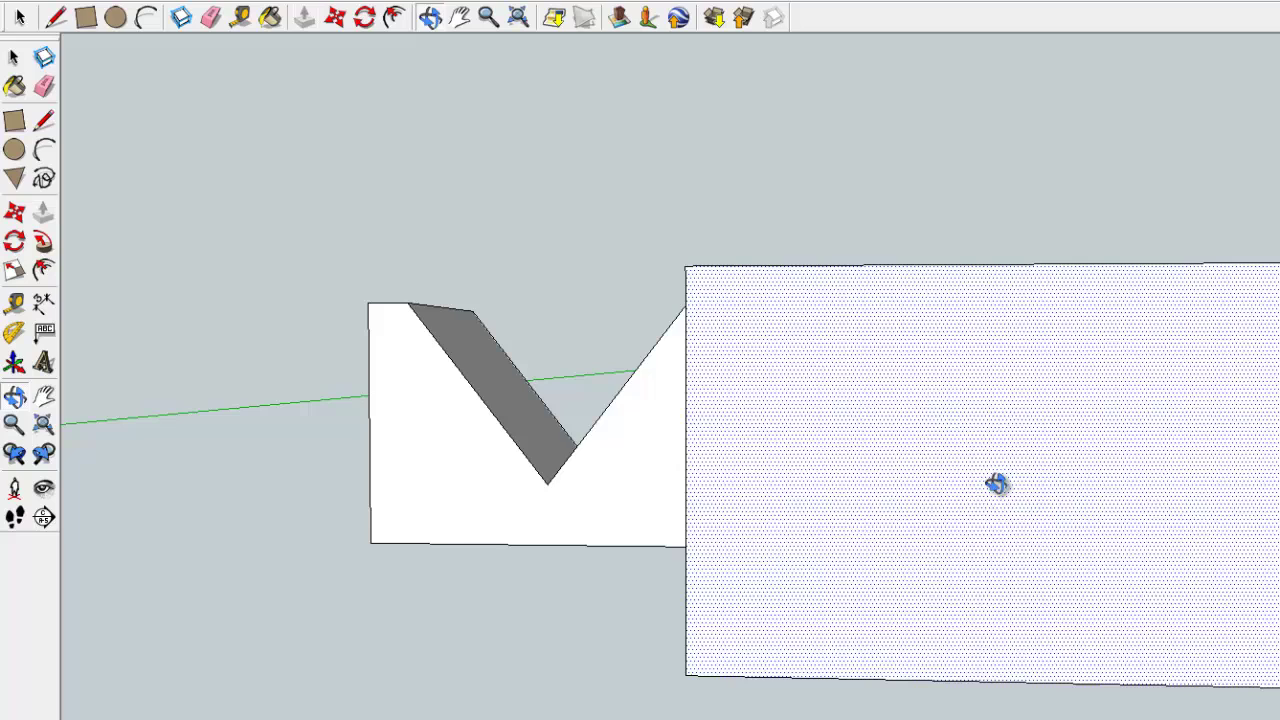
middle_click_drag(886, 531, 325, 292)
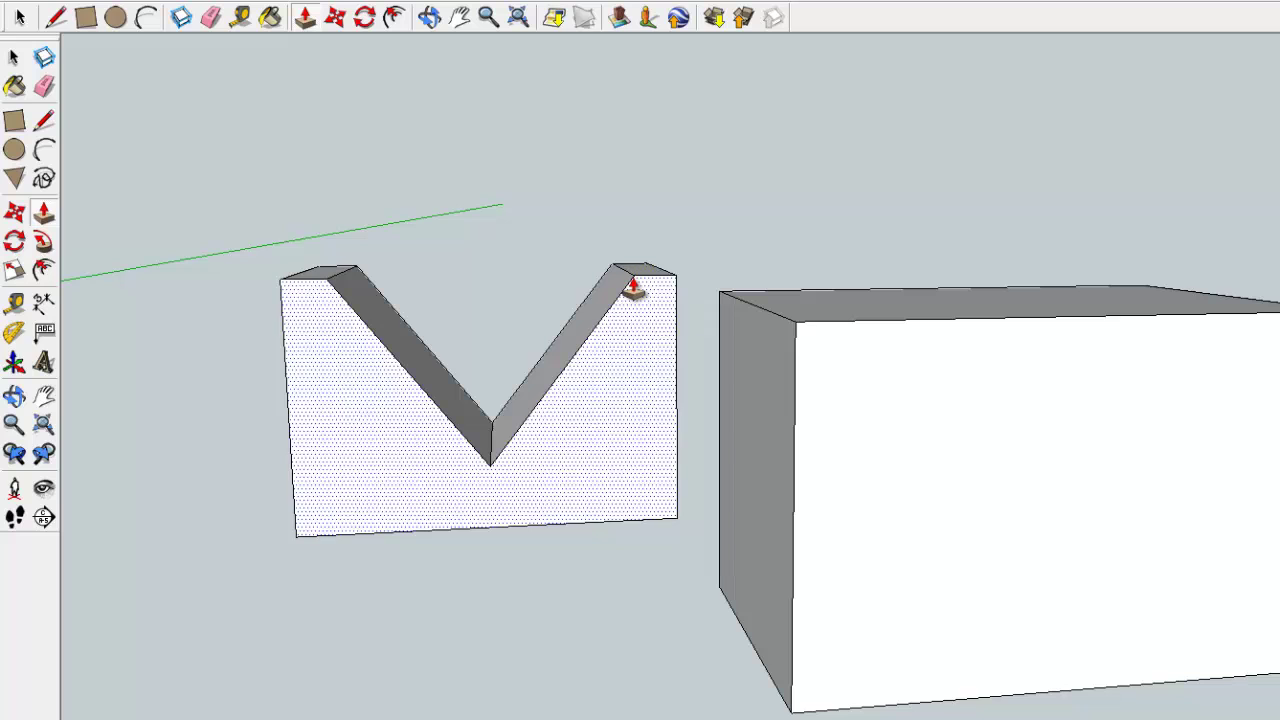
middle_click_drag(783, 346, 749, 429)
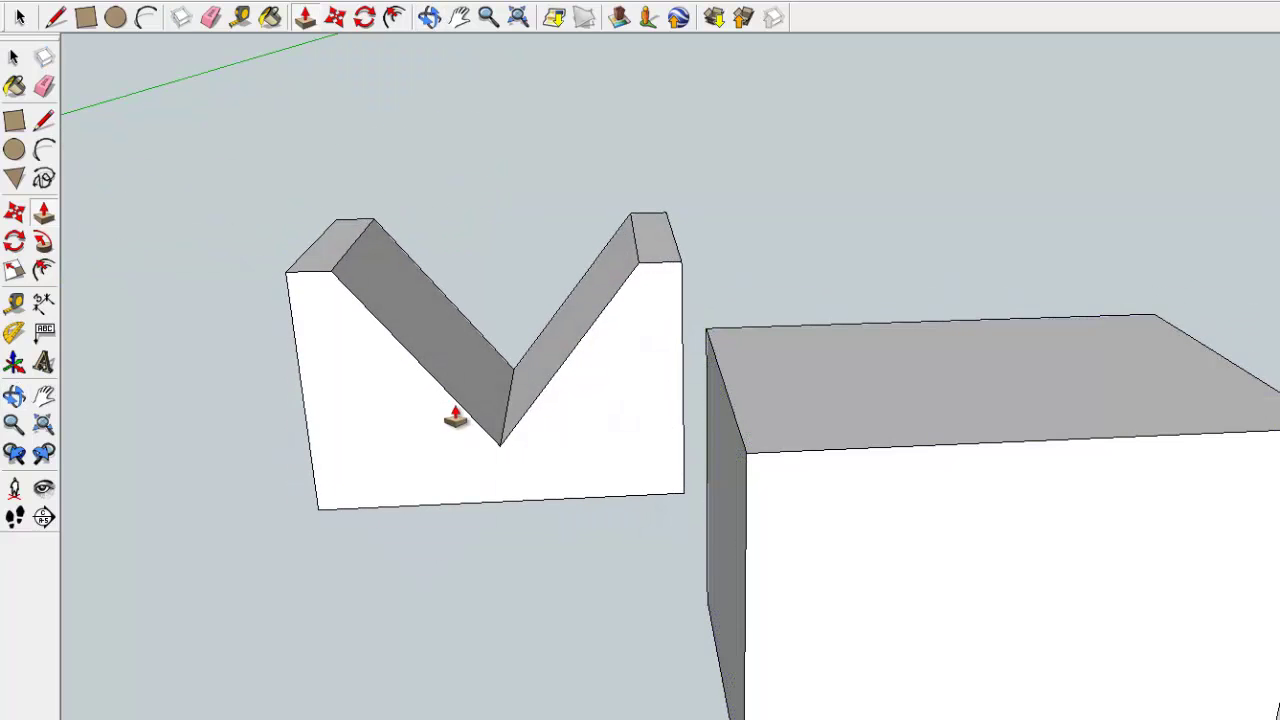
Place guide lines parallel to the box's left edge and right top edge
left_click(14, 302)
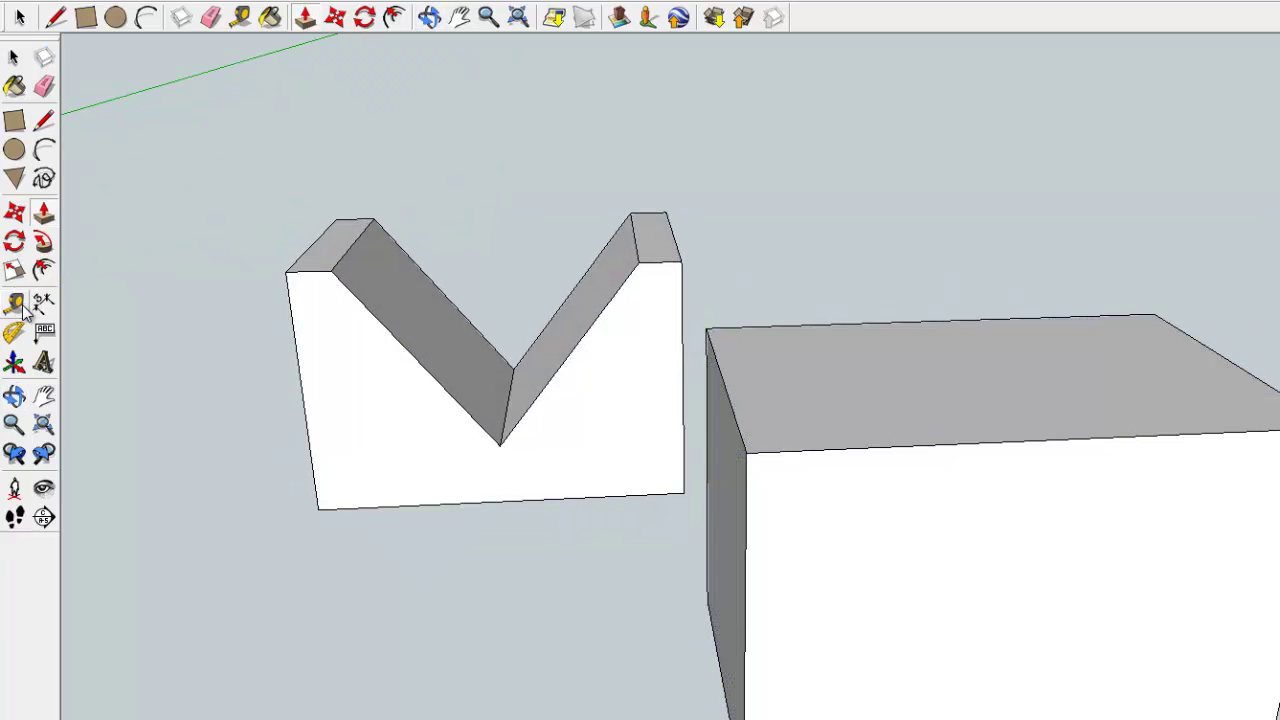
left_click(722, 380)
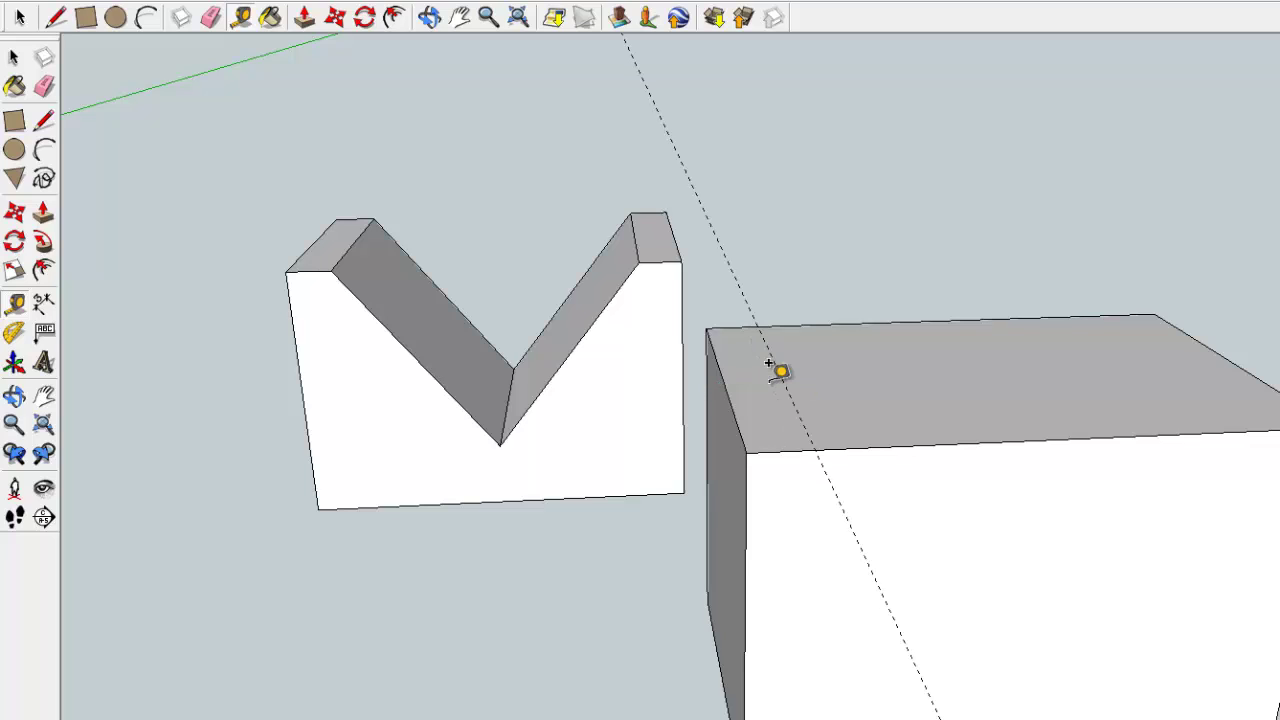
left_click(1232, 362)
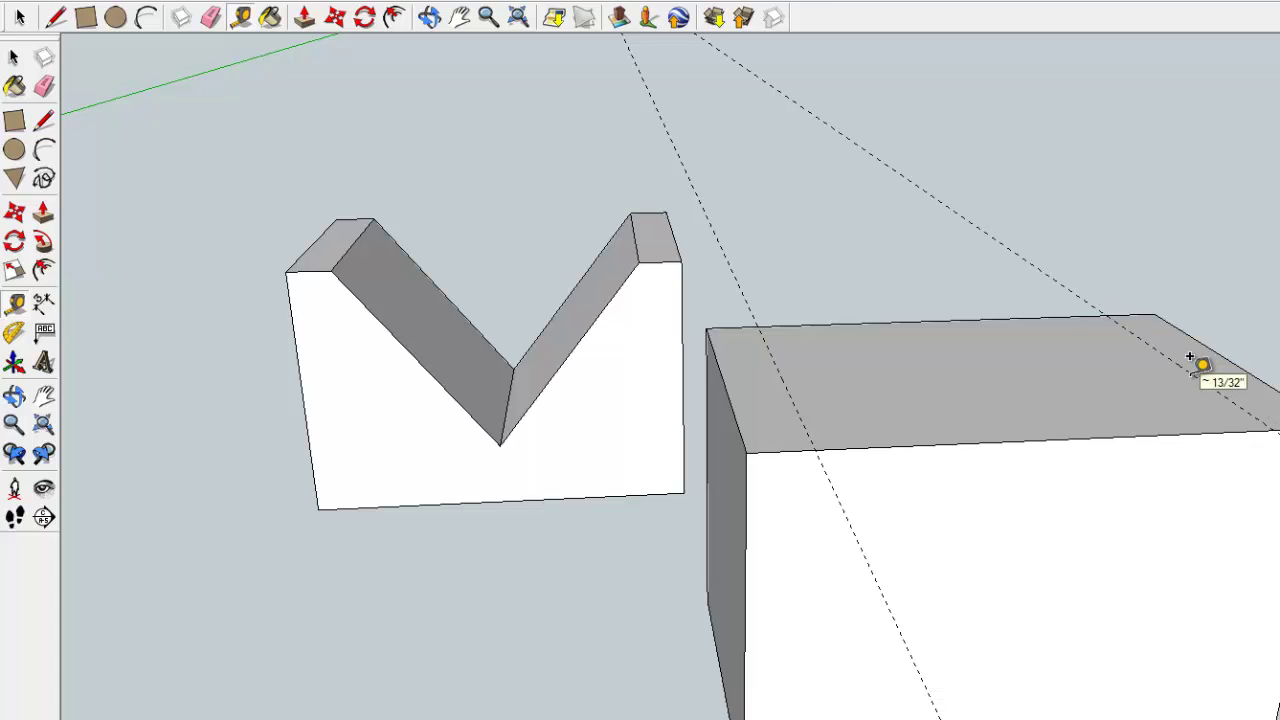
scroll(1066, 543, "down", 2)
scroll(1049, 586, "down", 1)
scroll(1070, 697, "up", 2)
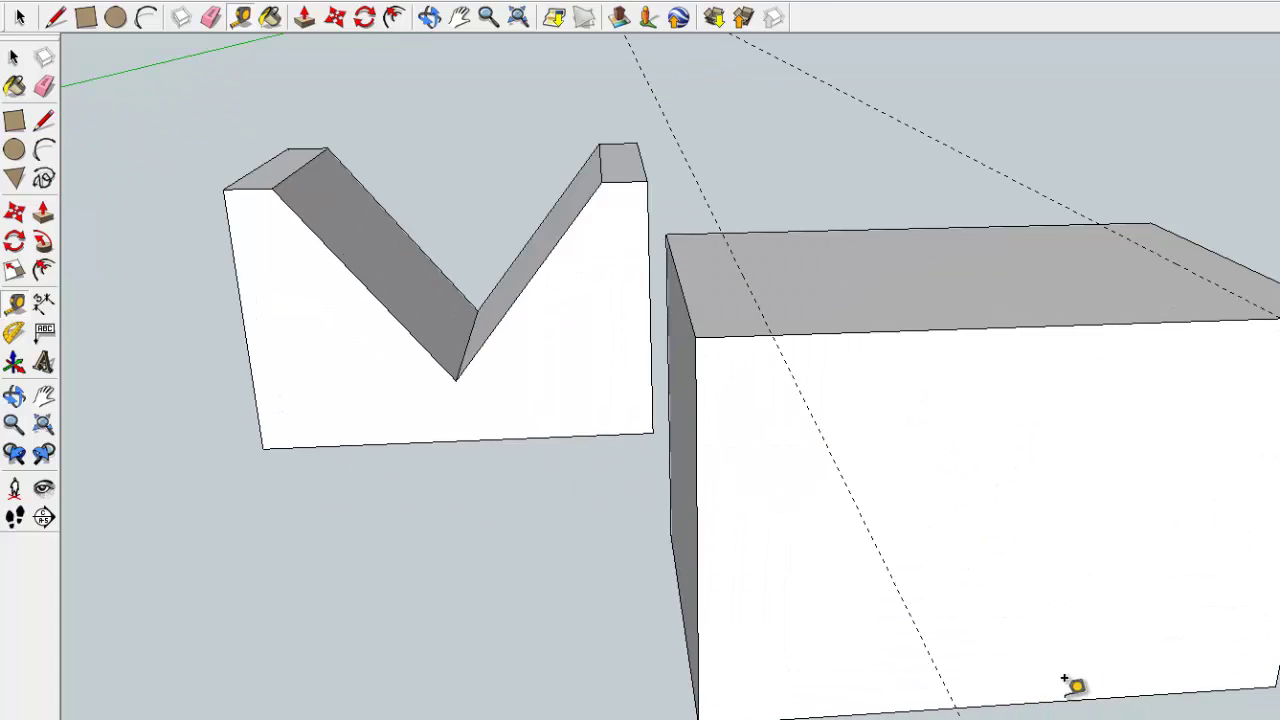
scroll(1034, 600, "up", 2)
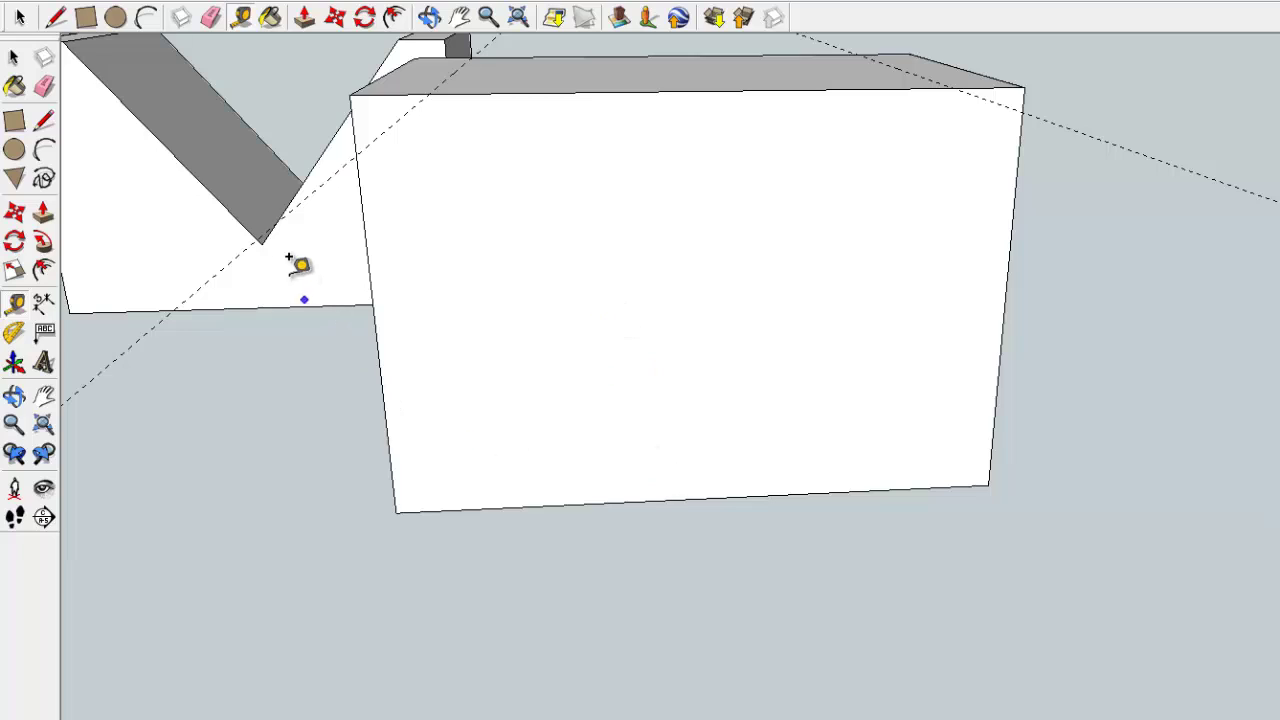
left_click(261, 244)
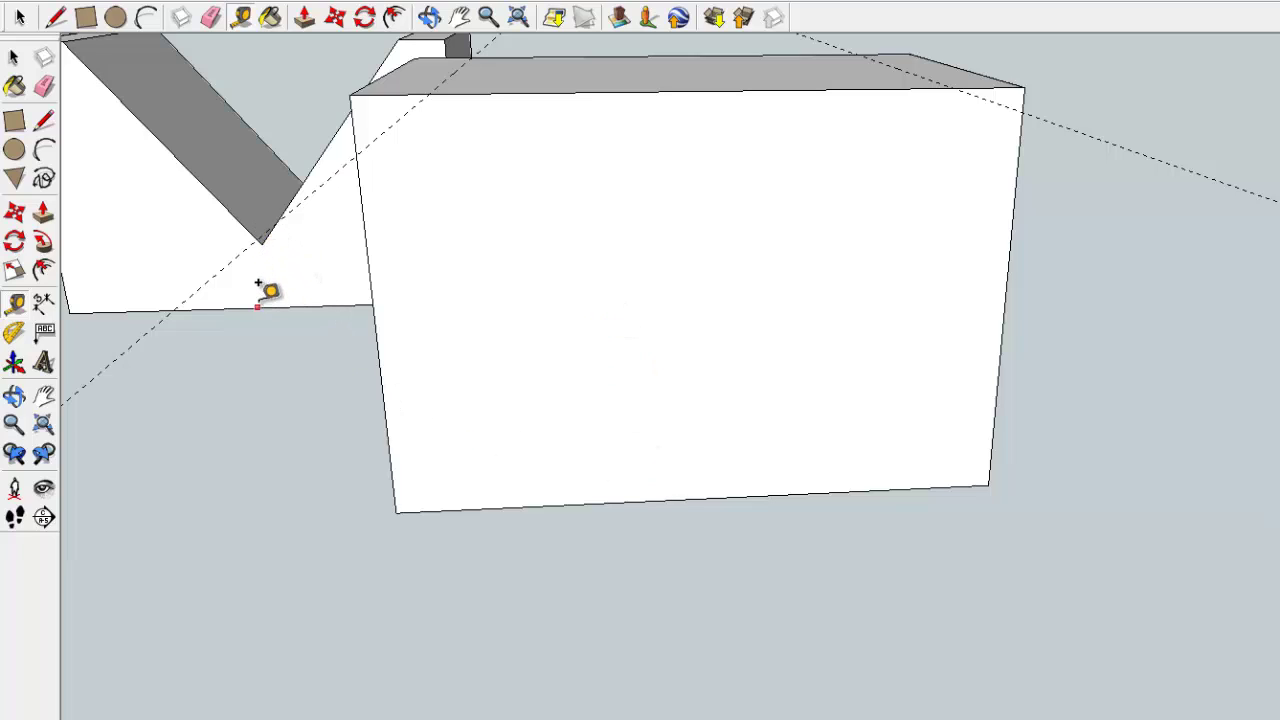
left_click(261, 244)
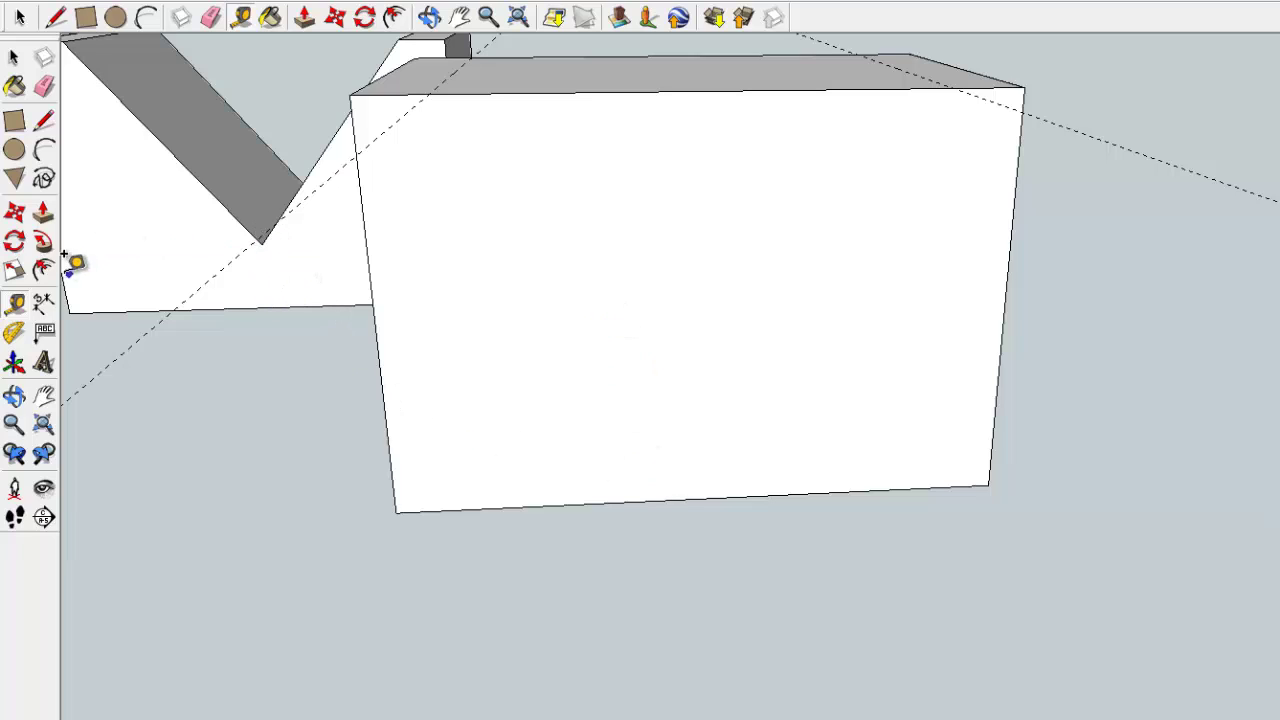
Draw a V from the box's bottom-edge midpoint up to both top-edge guide points
left_click(43, 120)
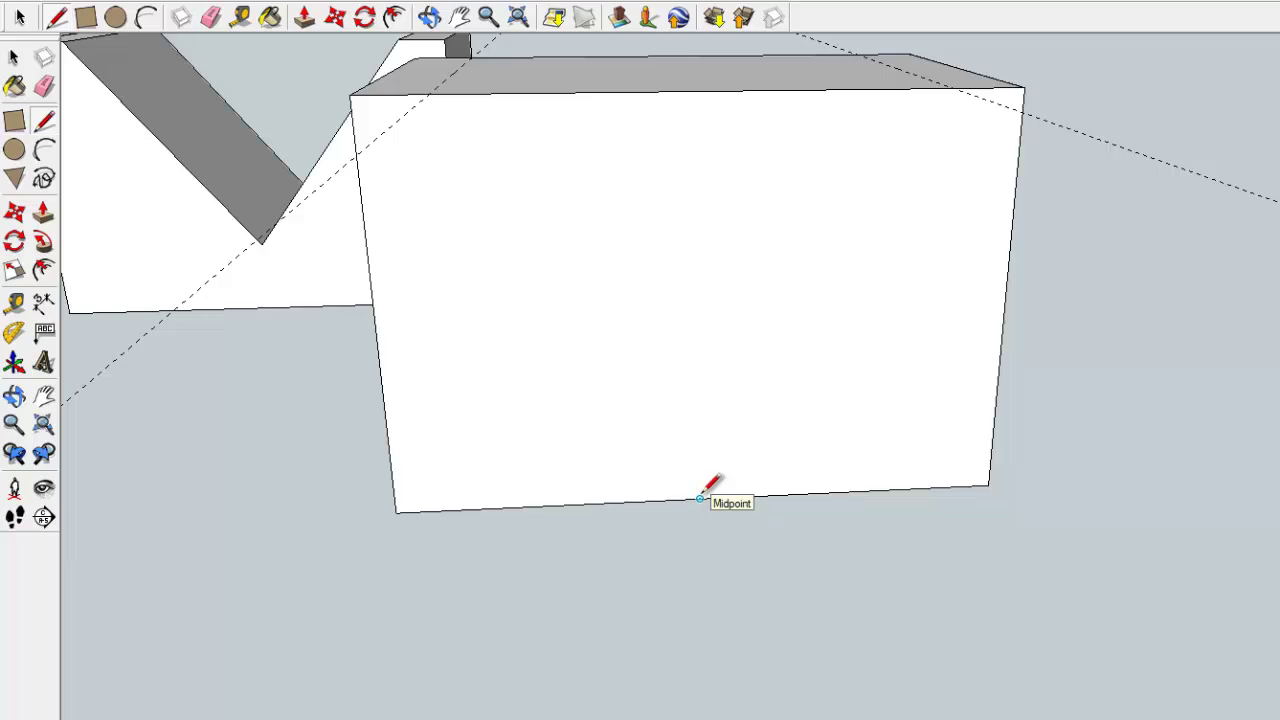
left_click(700, 497)
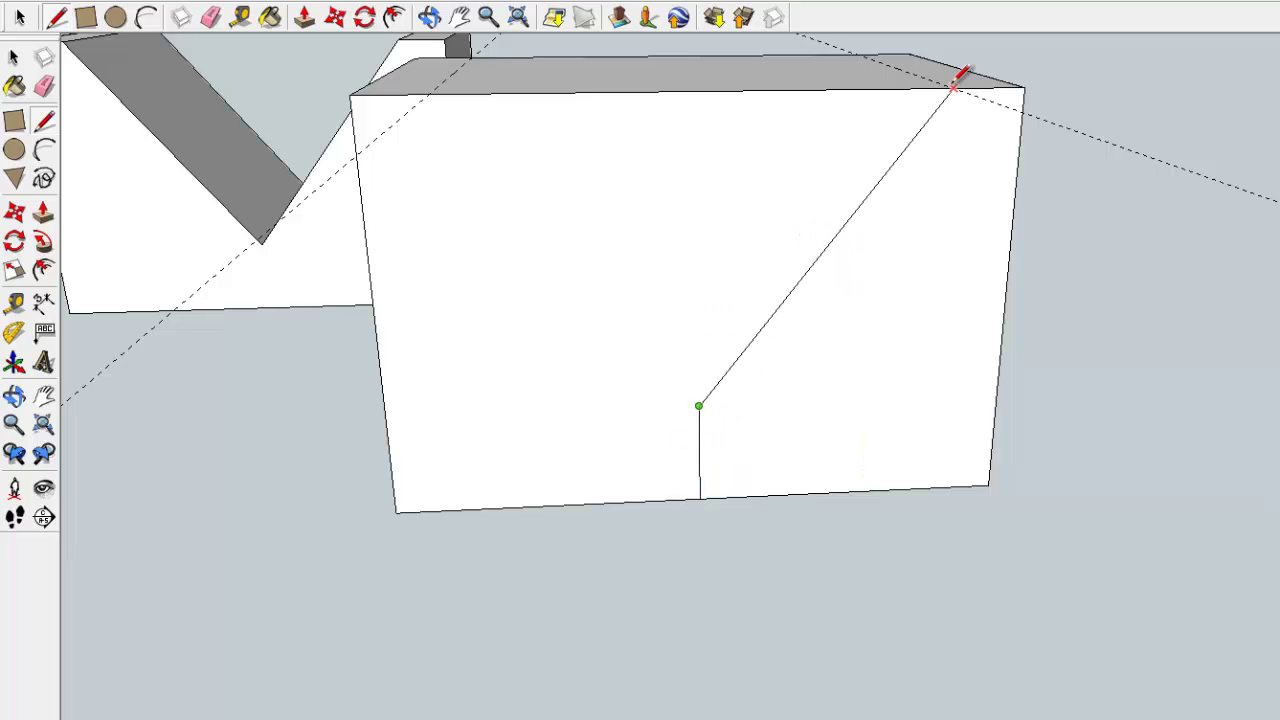
middle_click_drag(951, 166, 837, 263)
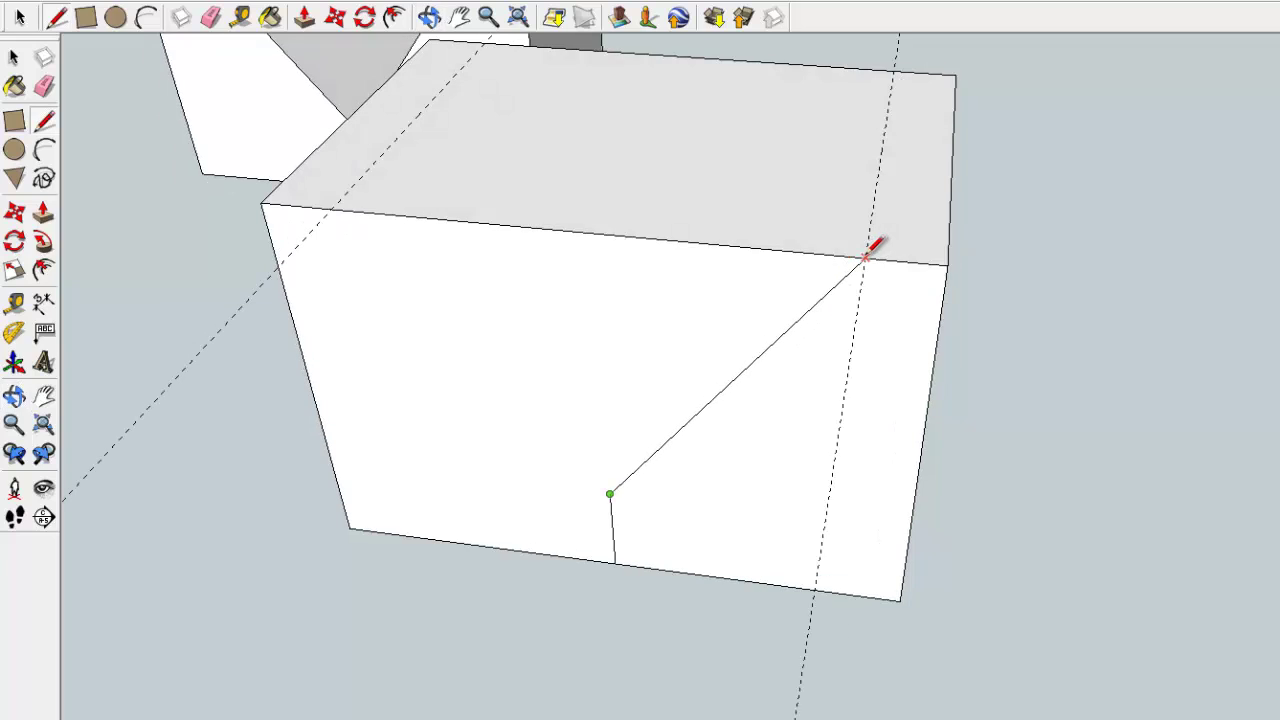
left_click(866, 257)
left_click(610, 494)
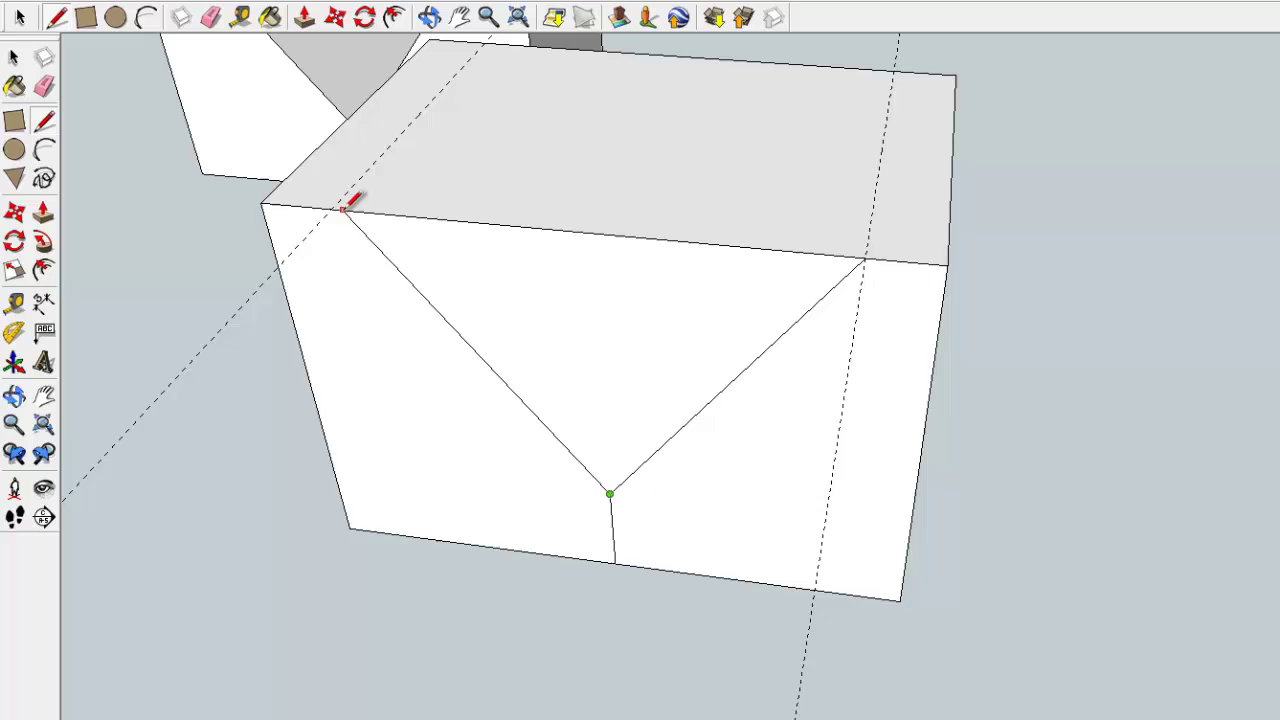
left_click(331, 209)
Push the triangular face fully through the box to open the V-notch
left_click(43, 212)
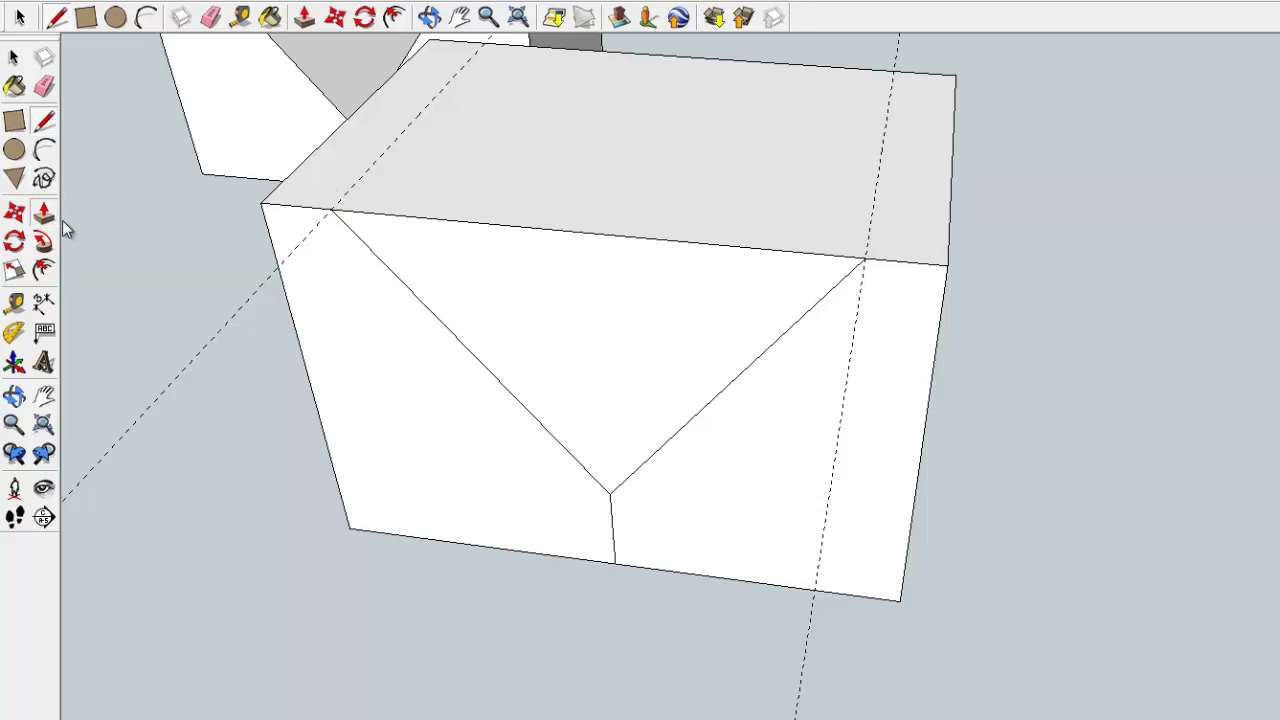
mouse_move(560, 363)
left_mouse_down()
mouse_move(619, 157)
mouse_move(434, 651)
left_mouse_up()
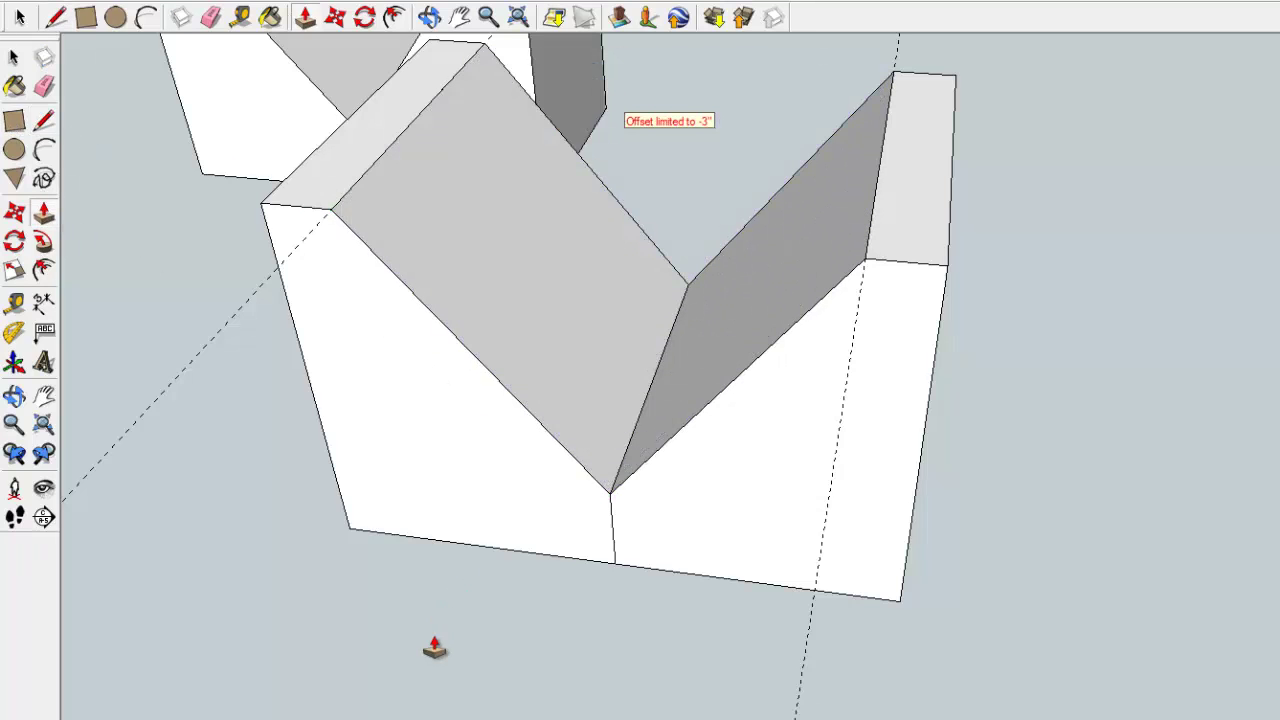
middle_click_drag(434, 651, 509, 609)
Erase the left and right dashed guide lines, then view both V-blocks from above
left_click(43, 87)
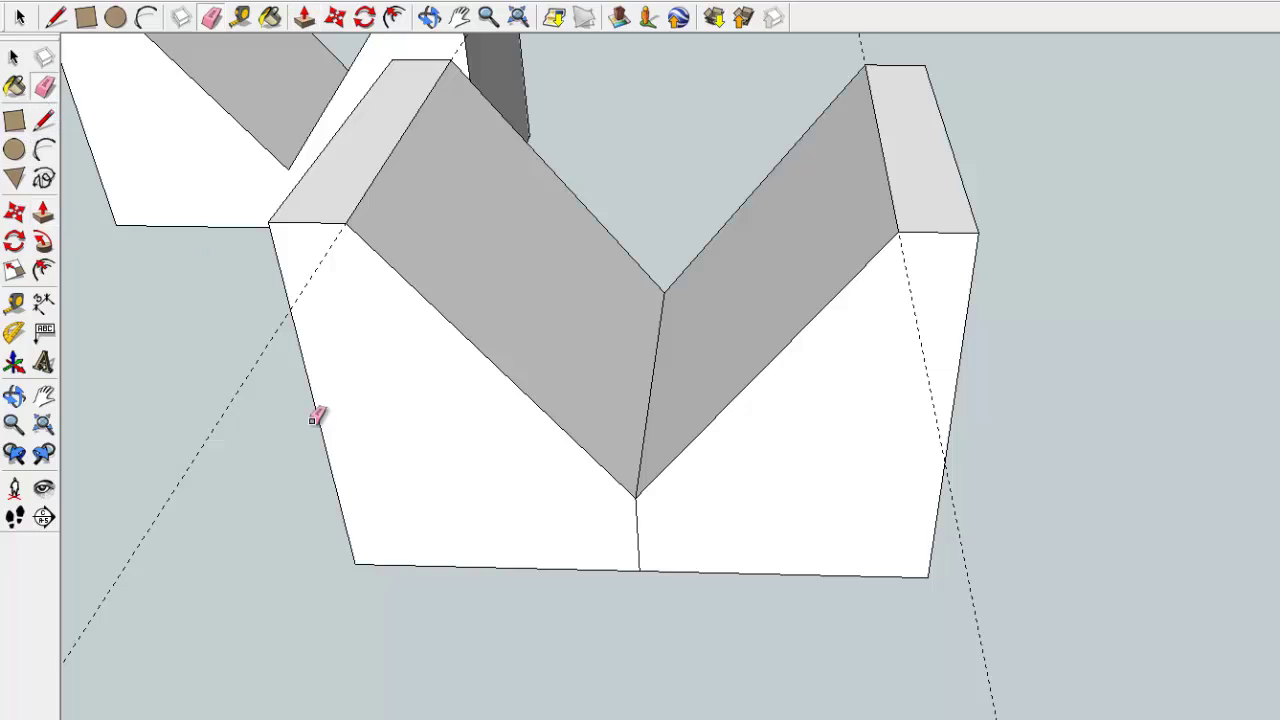
left_click(230, 403)
left_click(964, 562)
middle_click_drag(727, 592, 943, 549)
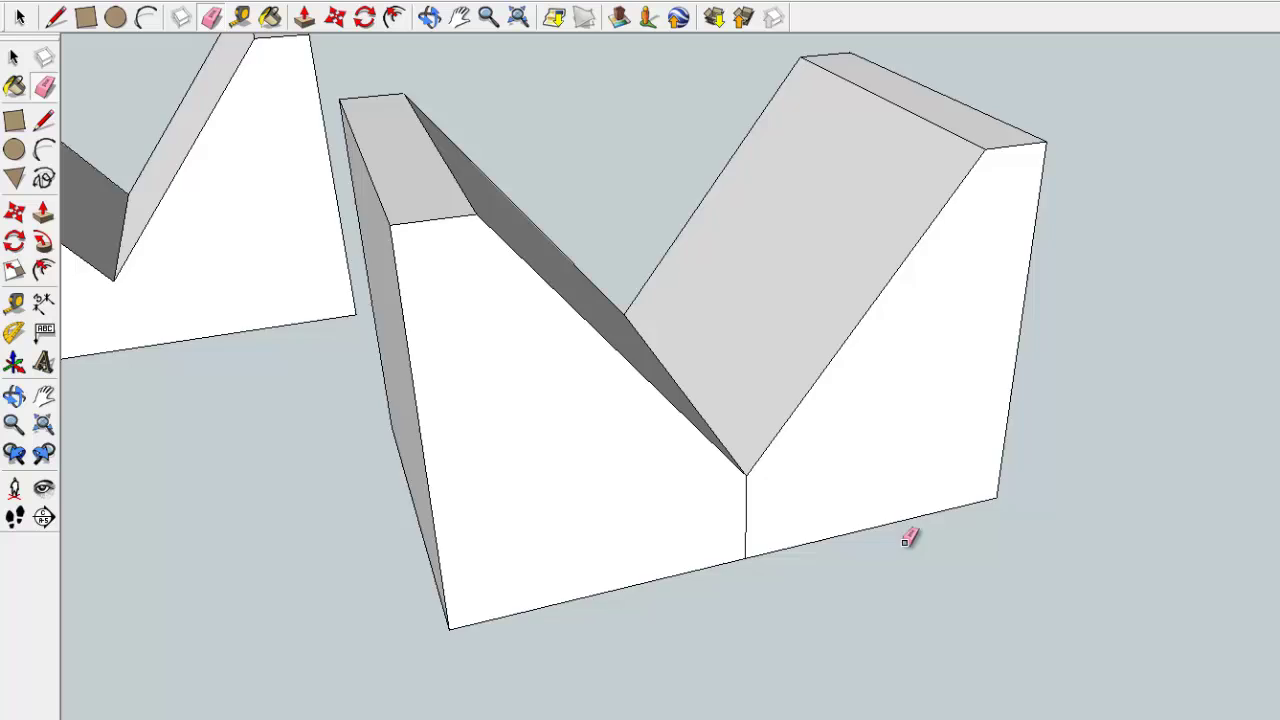
scroll(909, 534, "down", 3)
scroll(912, 289, "up", 2)
scroll(872, 294, "down", 2)
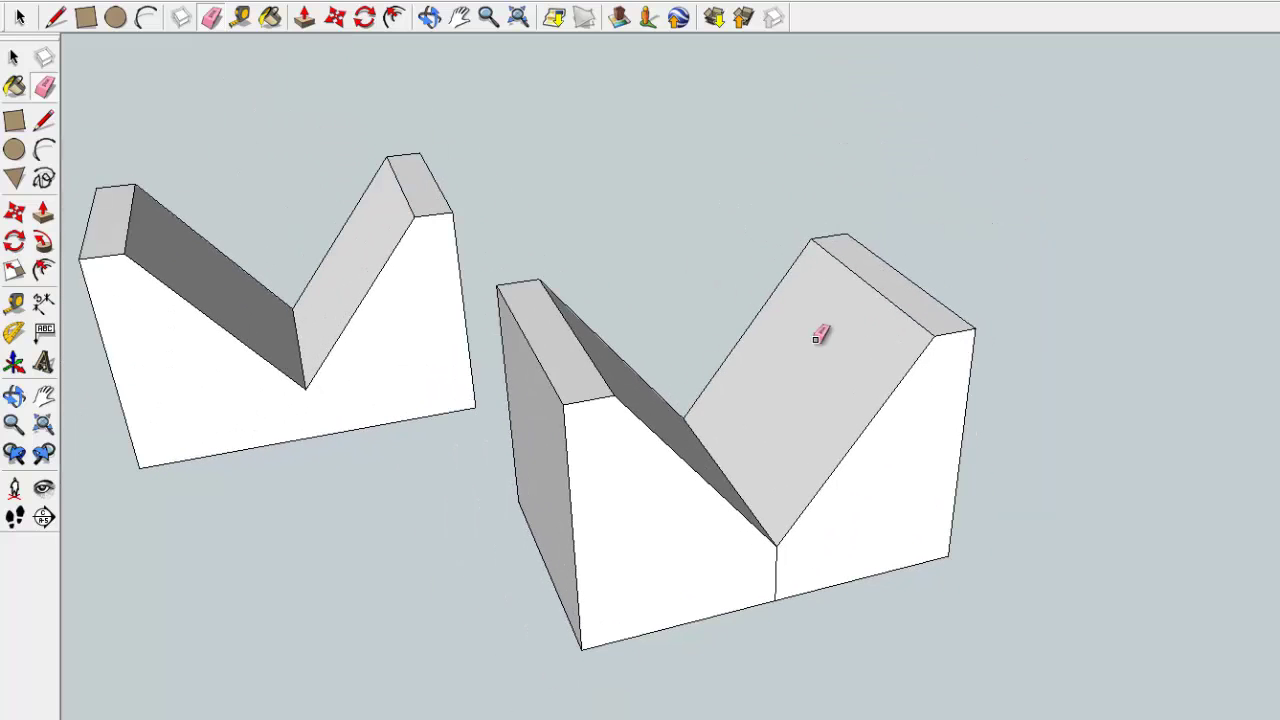
key("o")
mouse_move(903, 594)
left_mouse_down()
mouse_move(826, 458)
mouse_move(837, 507)
left_mouse_up()
key("e")
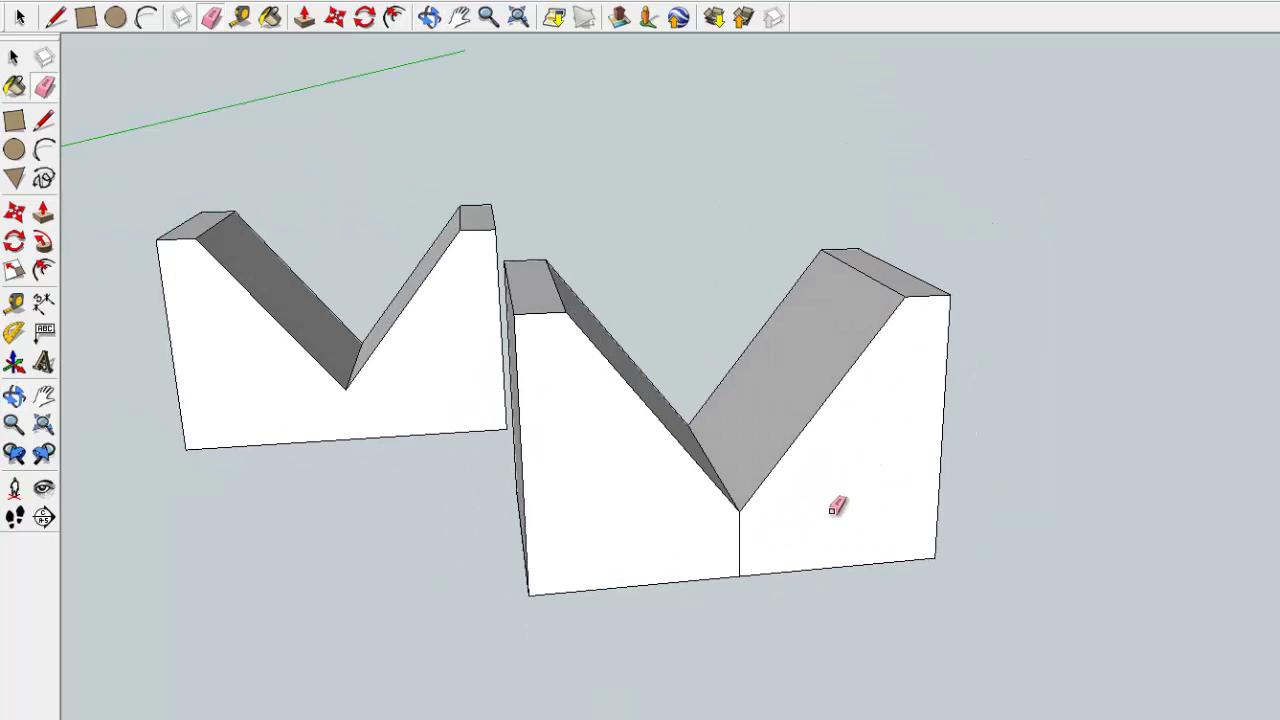